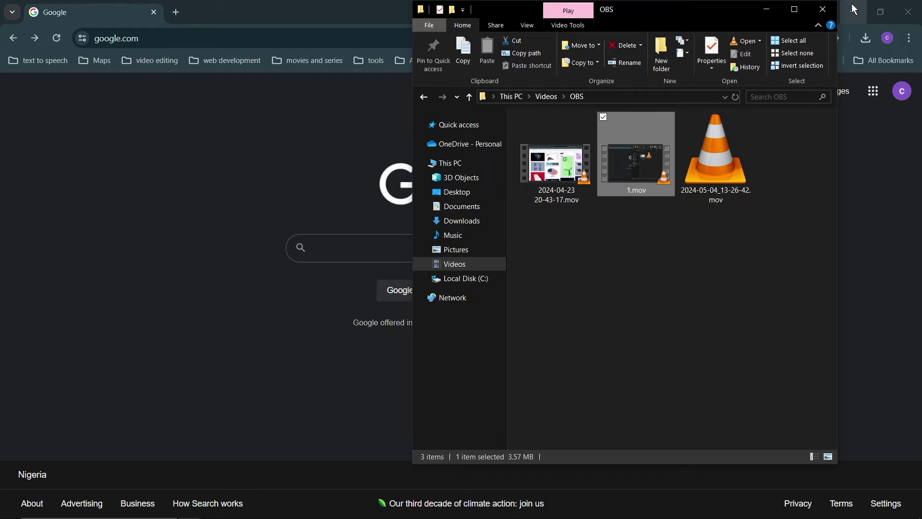
# Search Google for 'saber plugin after effects' and open Video Copilot's SABER post.
pyautogui.click(853, 8)
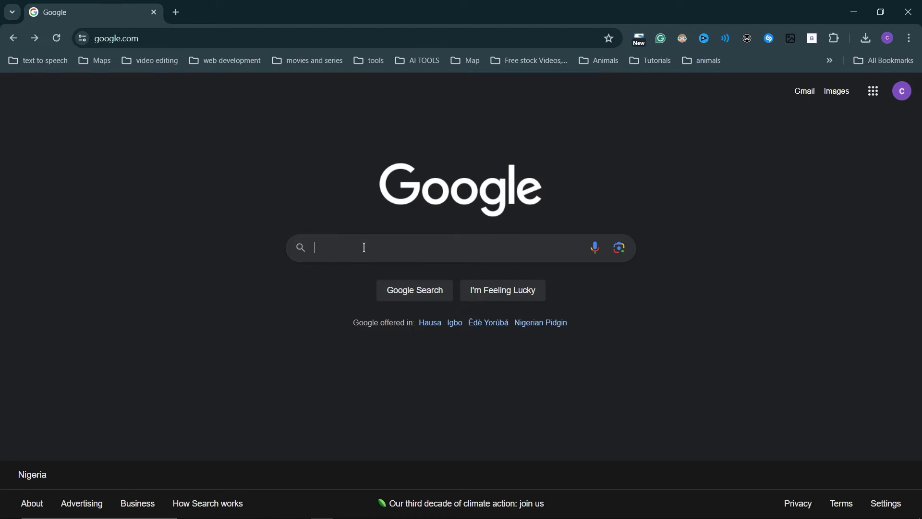
pyautogui.click(364, 247)
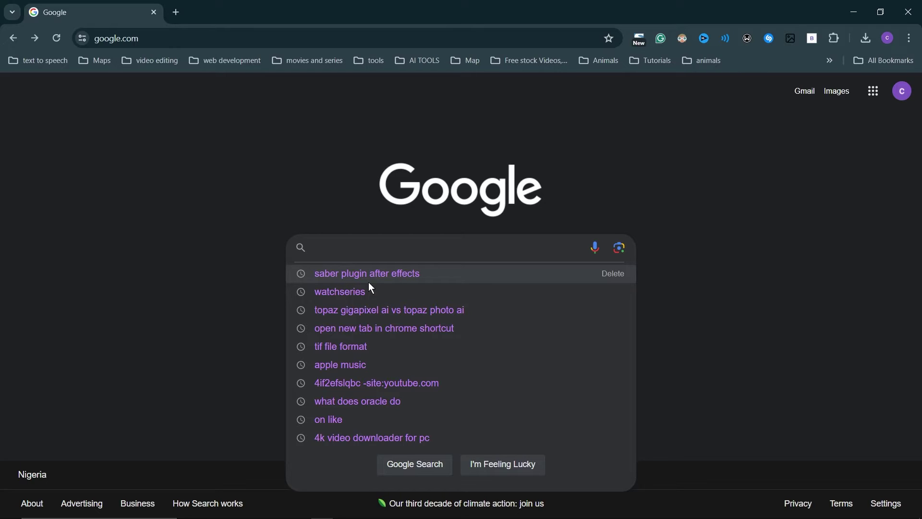
pyautogui.click(385, 277)
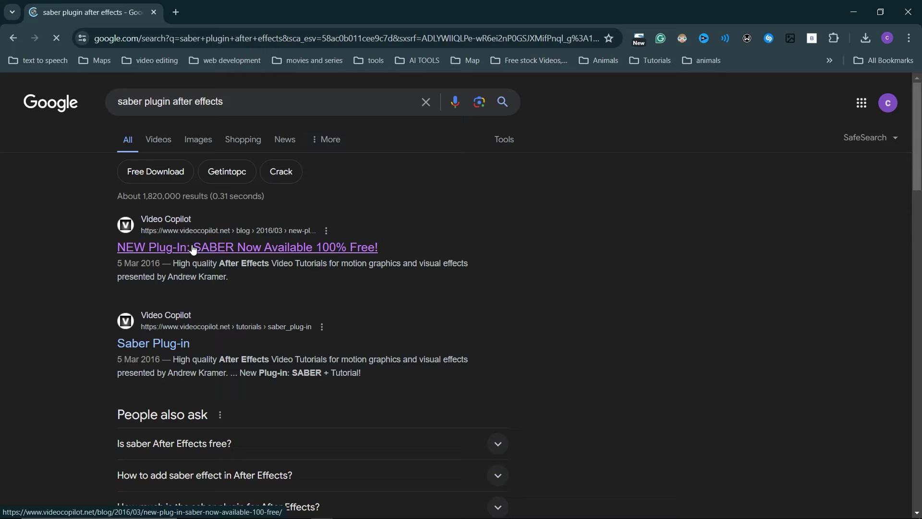
pyautogui.click(193, 249)
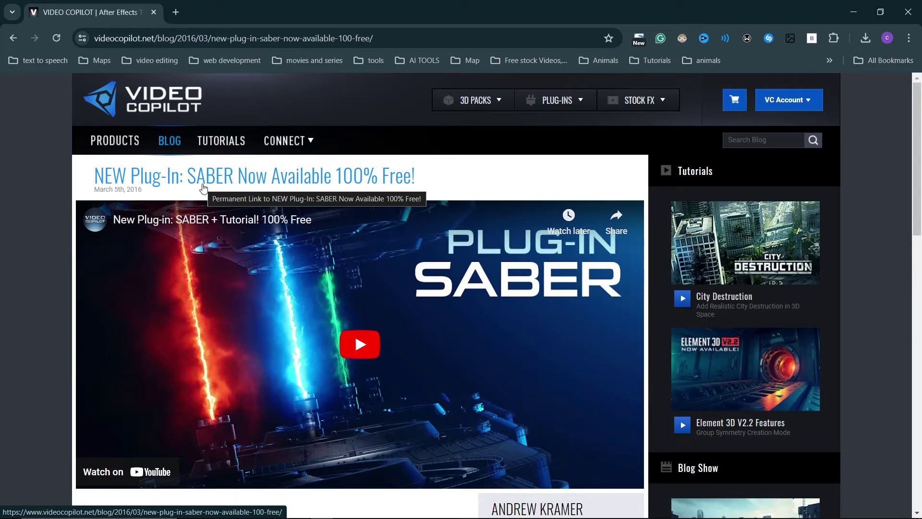
# Scroll the post down to its Windows and Apple download links.
pyautogui.scroll(-1, 292, 261)
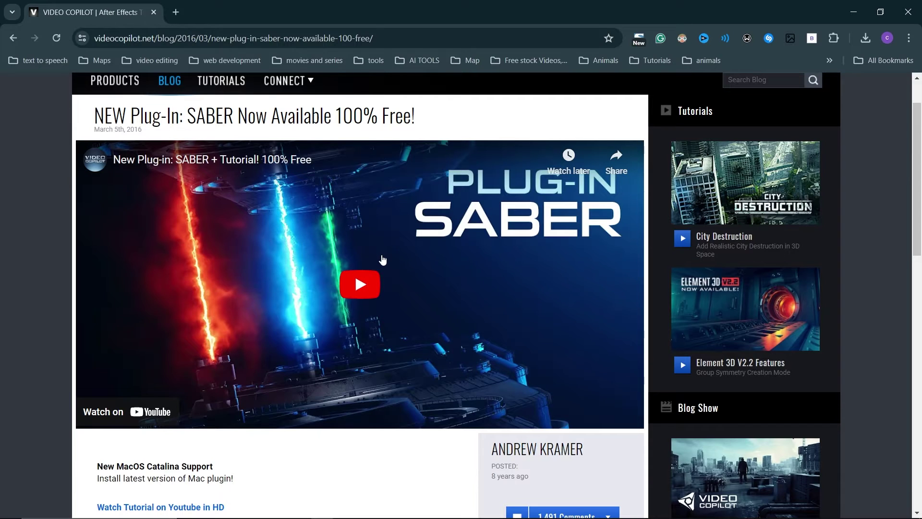
pyautogui.scroll(1, 383, 262)
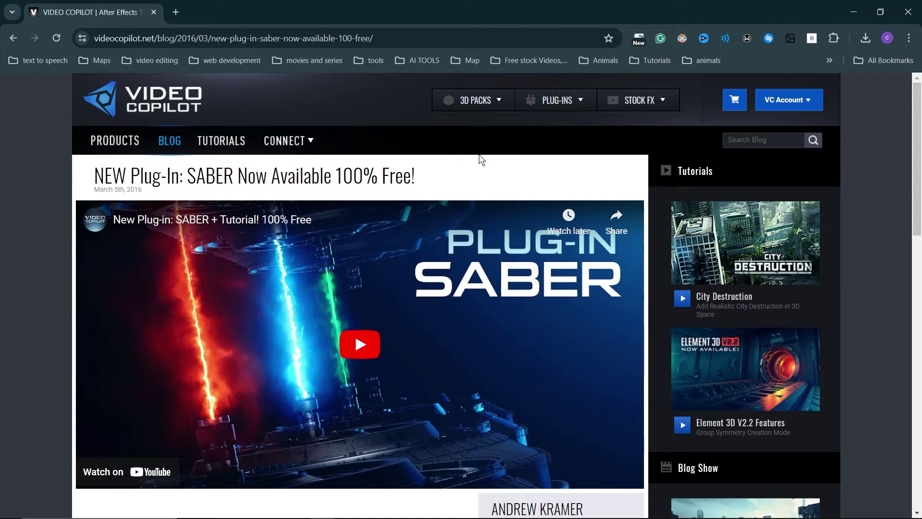
pyautogui.scroll(-12, 461, 192)
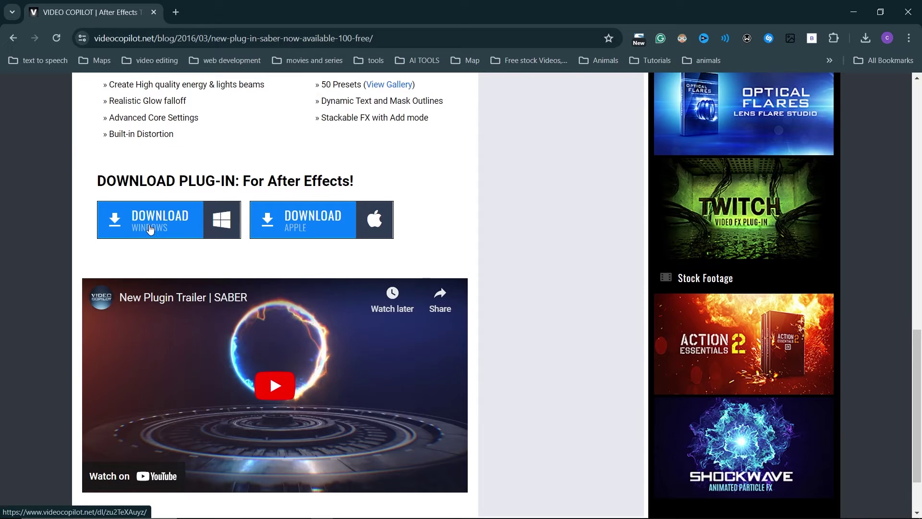
# Save the Windows installer Saber_1.0.40_Installer_Win_2022.1.zip into Downloads\DOWNLOAD.
pyautogui.click(150, 228)
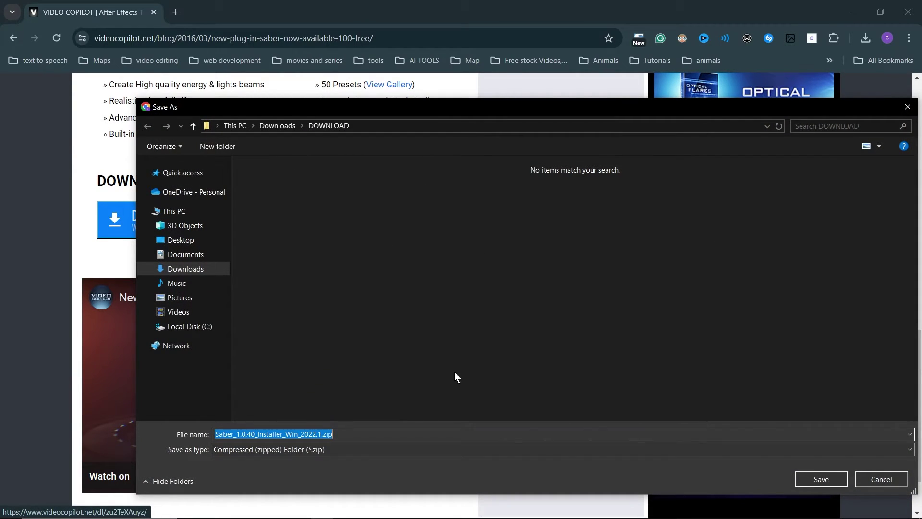
pyautogui.click(815, 477)
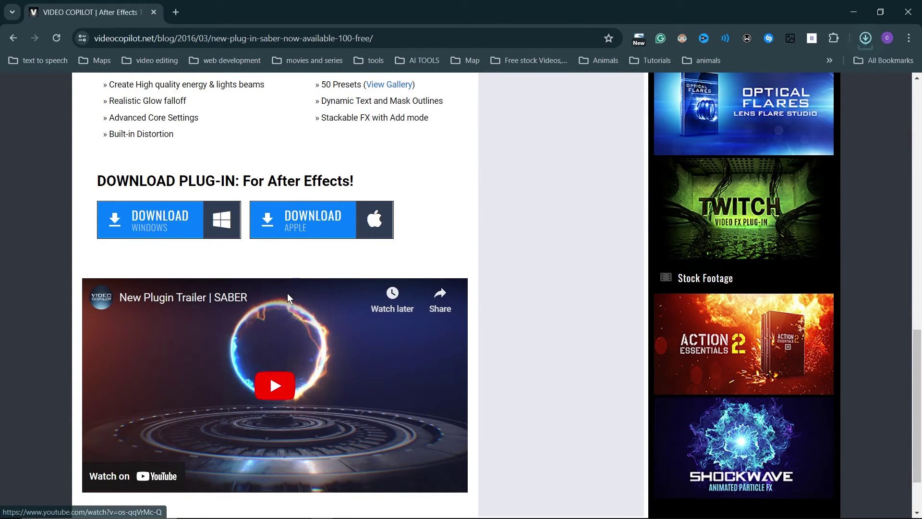
# Extract the Saber zip in its folder and launch Saber_1.0.40_Installer_x64_2022.exe.
pyautogui.click(866, 40)
pyautogui.click(855, 93)
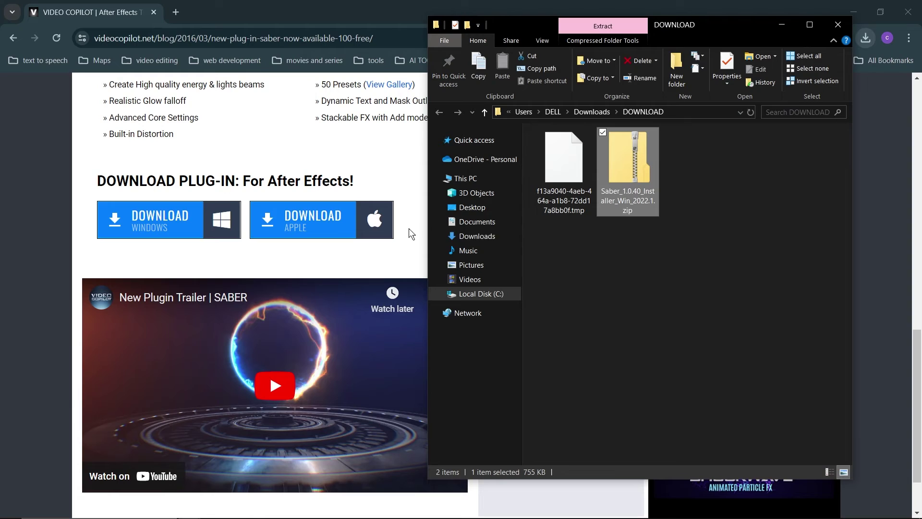
pyautogui.click(641, 270)
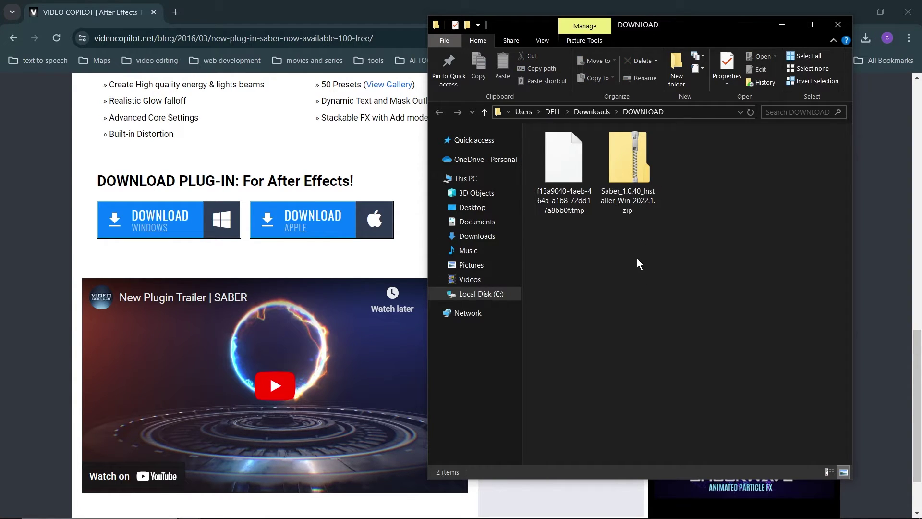
pyautogui.click(631, 188)
pyautogui.rightClick(631, 188)
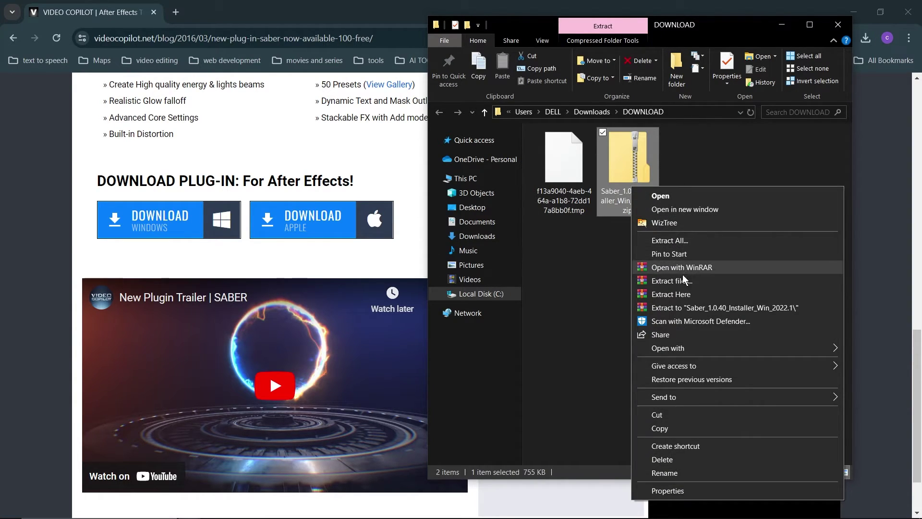
pyautogui.click(685, 295)
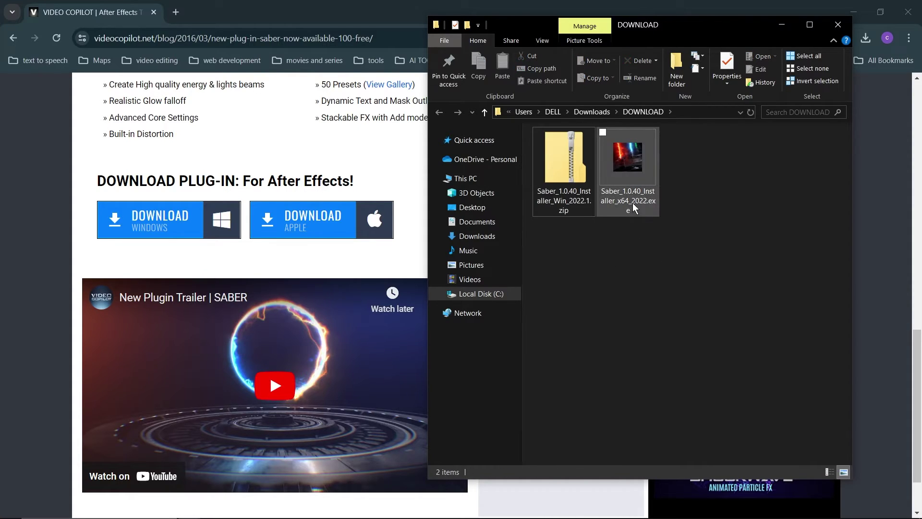
pyautogui.doubleClick(629, 171)
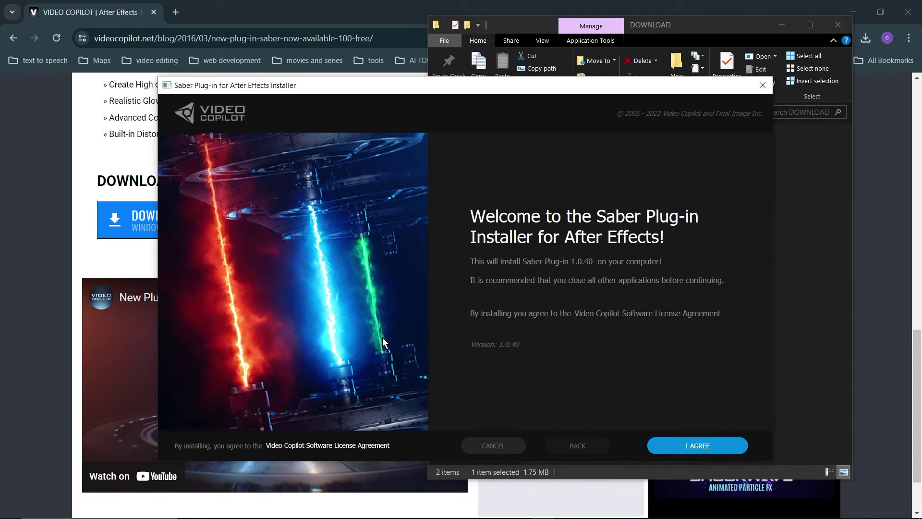
pyautogui.click(690, 444)
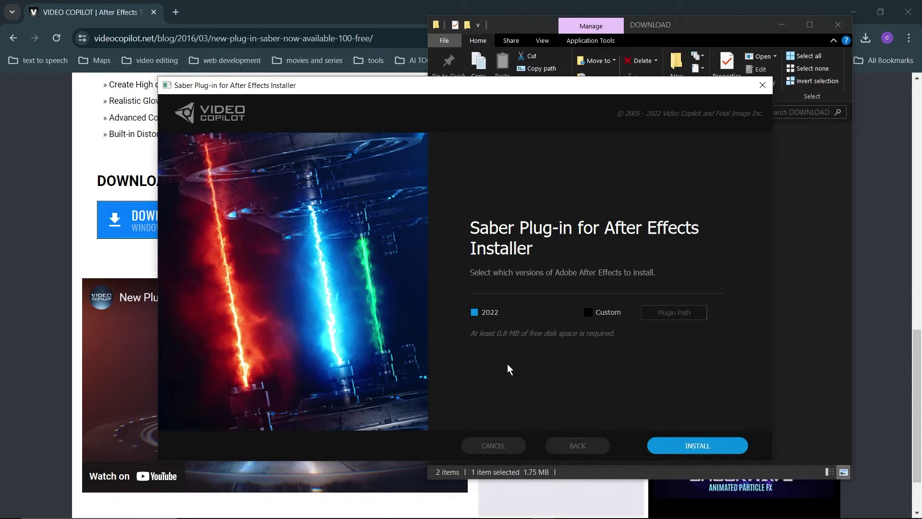
pyautogui.click(589, 311)
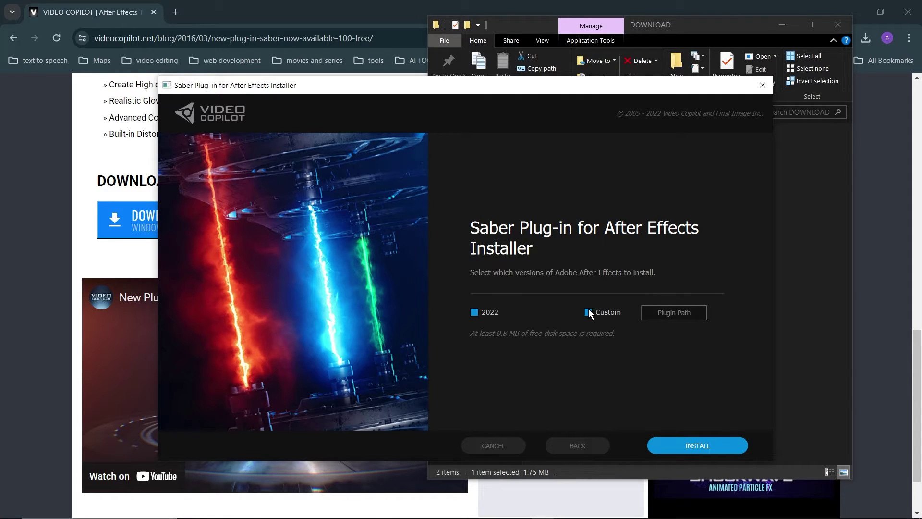
pyautogui.click(675, 313)
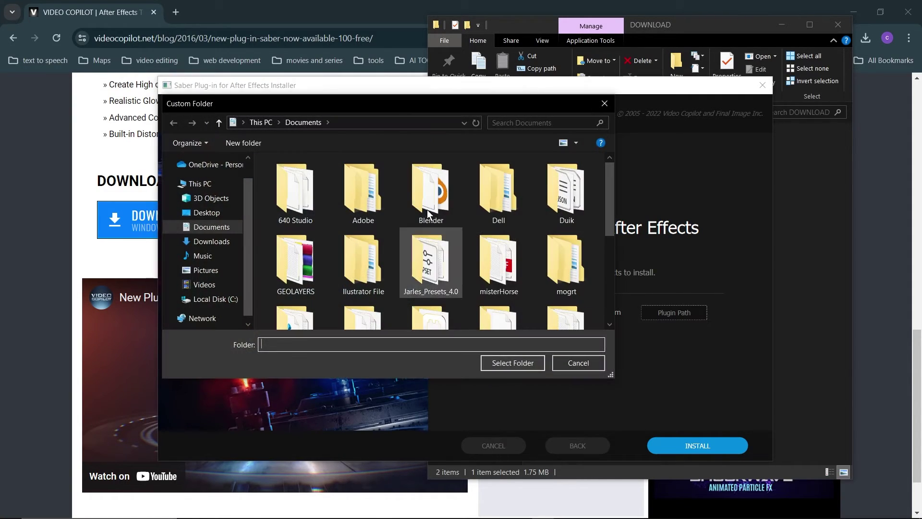
pyautogui.click(604, 103)
pyautogui.click(587, 312)
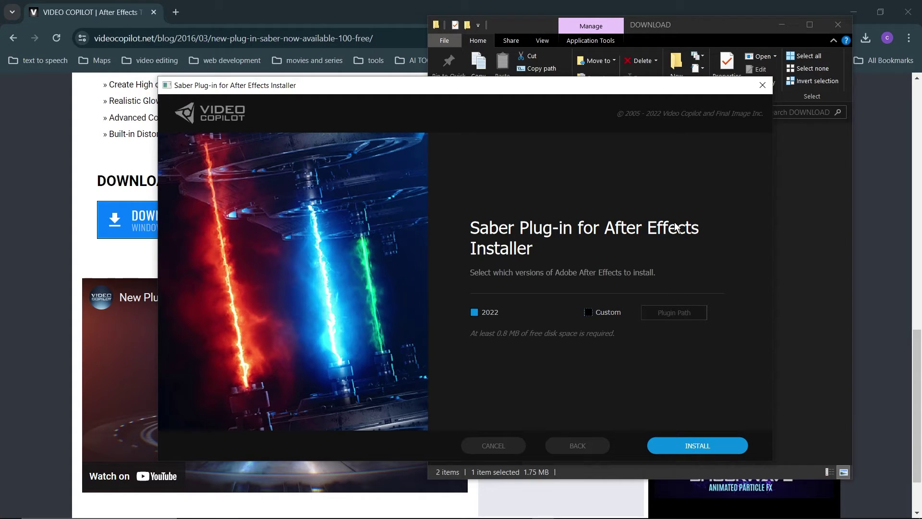
pyautogui.click(762, 85)
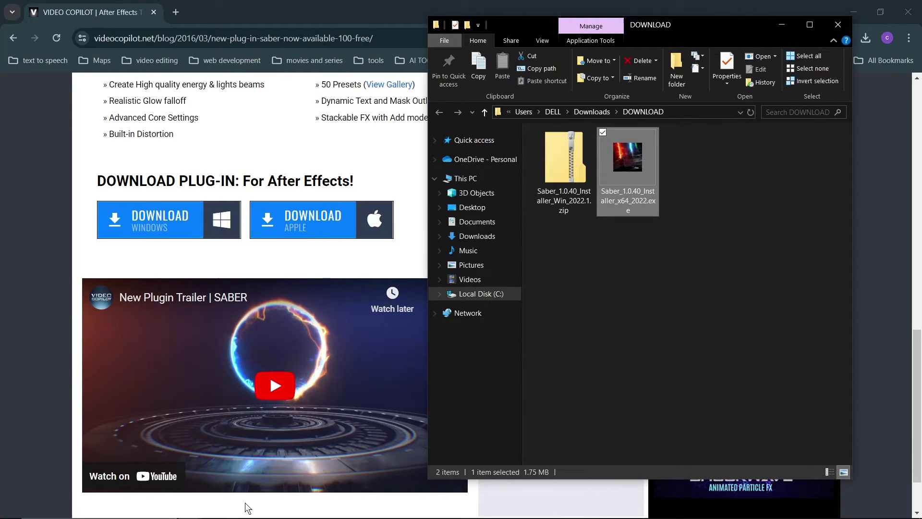
# Back in After Effects, search Effects & Presets for 'saber'.
pyautogui.click(210, 511)
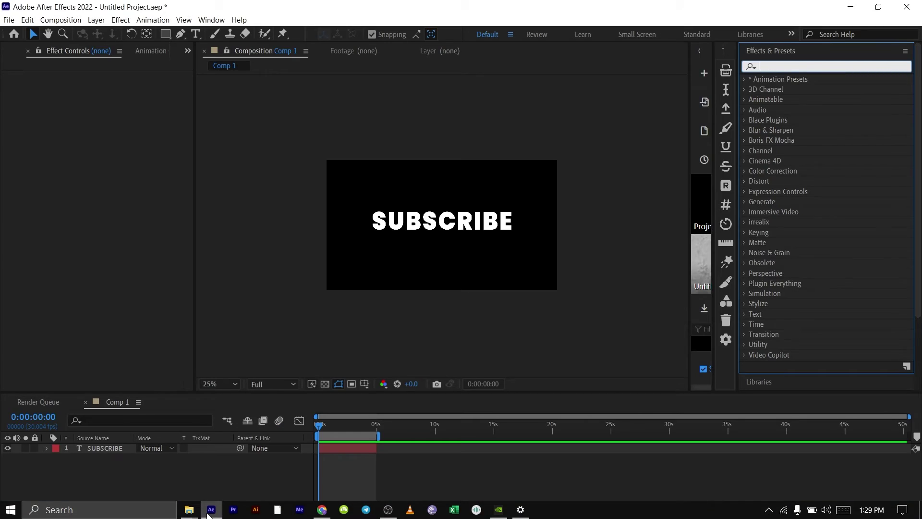
pyautogui.click(143, 477)
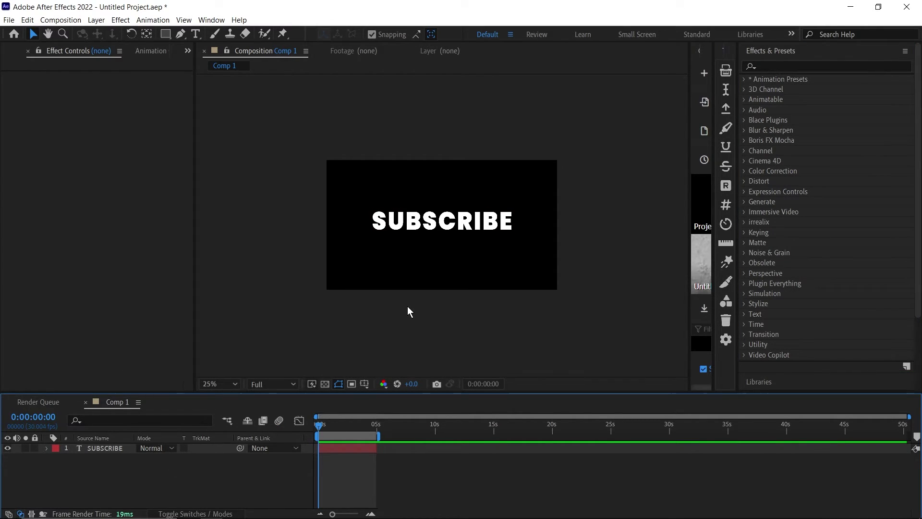
pyautogui.click(789, 64)
pyautogui.write('saber')
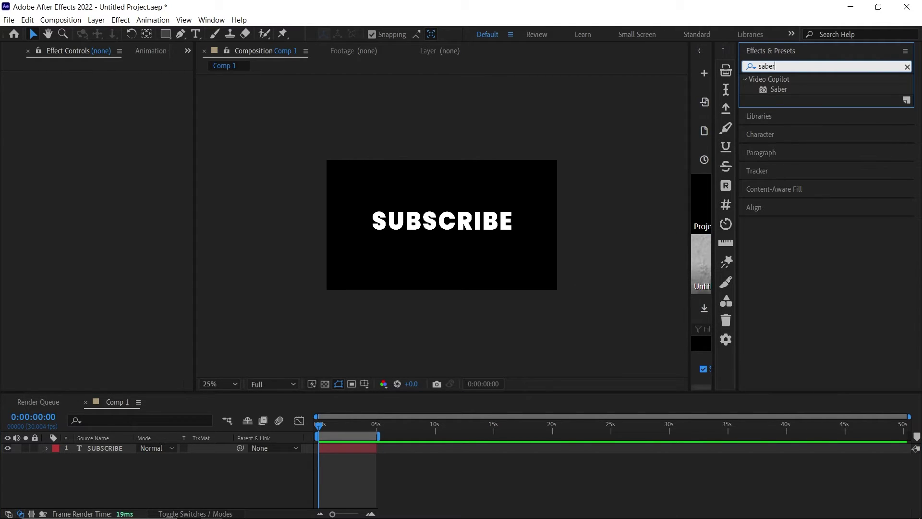
# Select, then deselect, the SUBSCRIBE layer and bring up the timeline's layer menu.
pyautogui.click(104, 447)
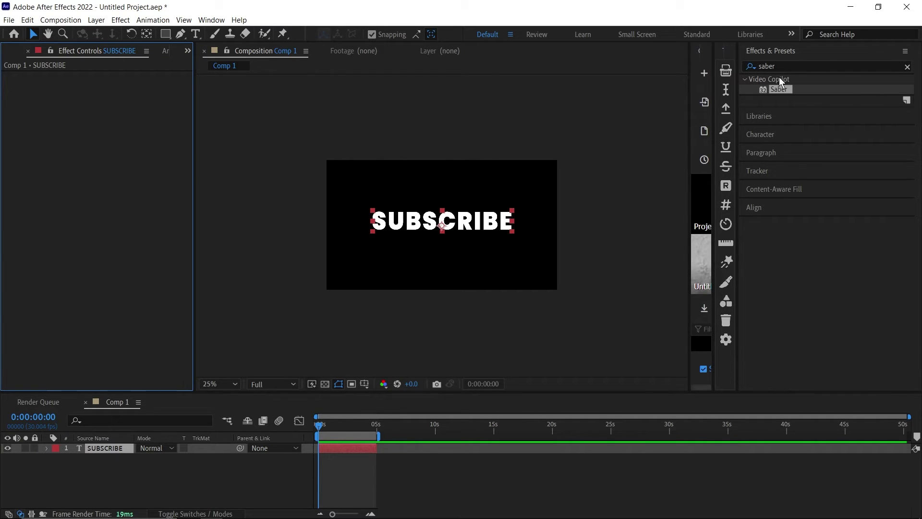
pyautogui.click(129, 490)
pyautogui.rightClick(159, 483)
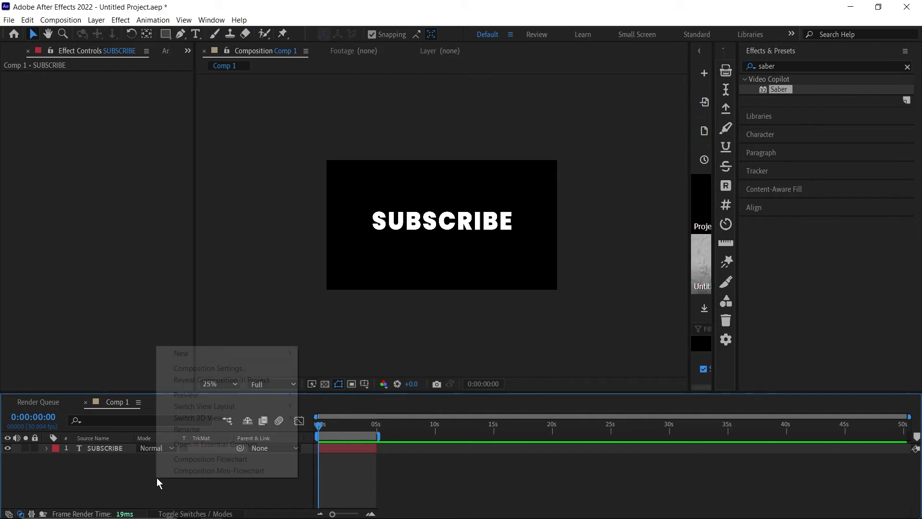
# Add a new black solid to the composition and apply the Saber effect to it.
pyautogui.moveTo(201, 354)
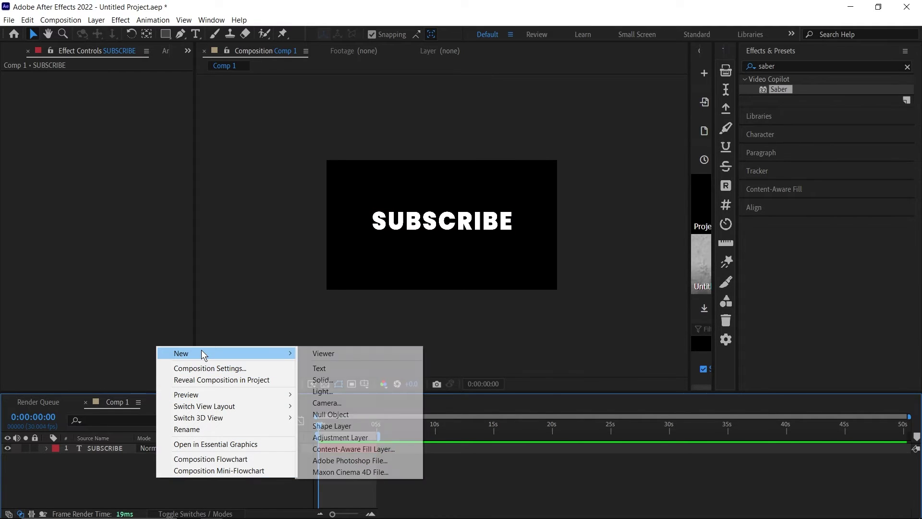
pyautogui.click(327, 380)
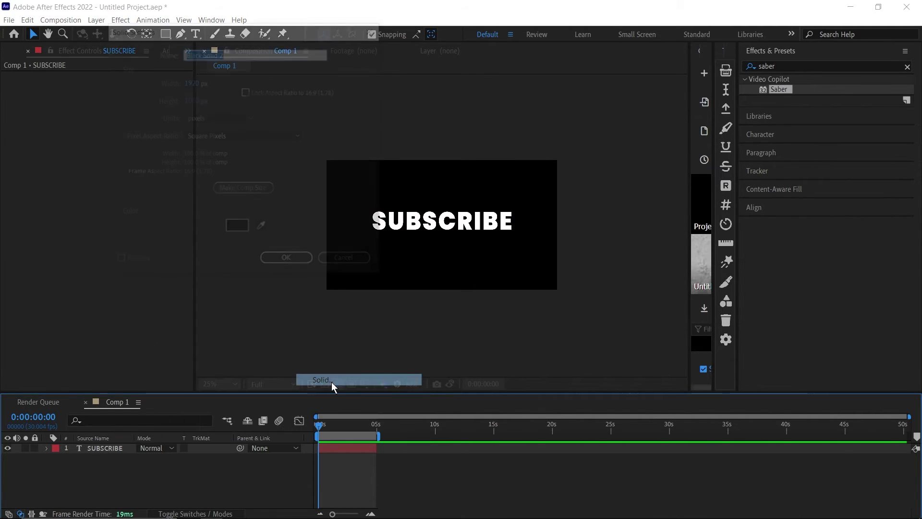
pyautogui.click(288, 262)
pyautogui.moveTo(779, 89); pyautogui.dragTo(118, 449)
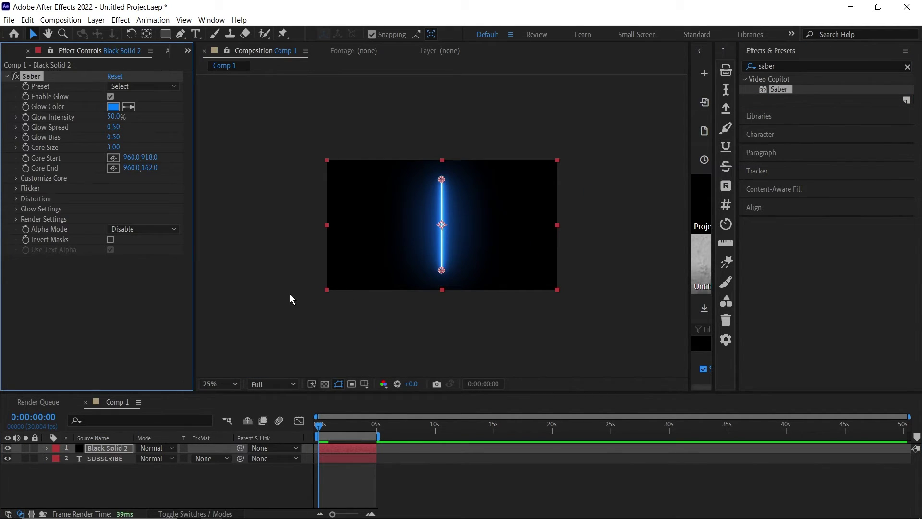
# Set Saber's Core Type to Text Layer, tracing the SUBSCRIBE layer.
pyautogui.click(15, 177)
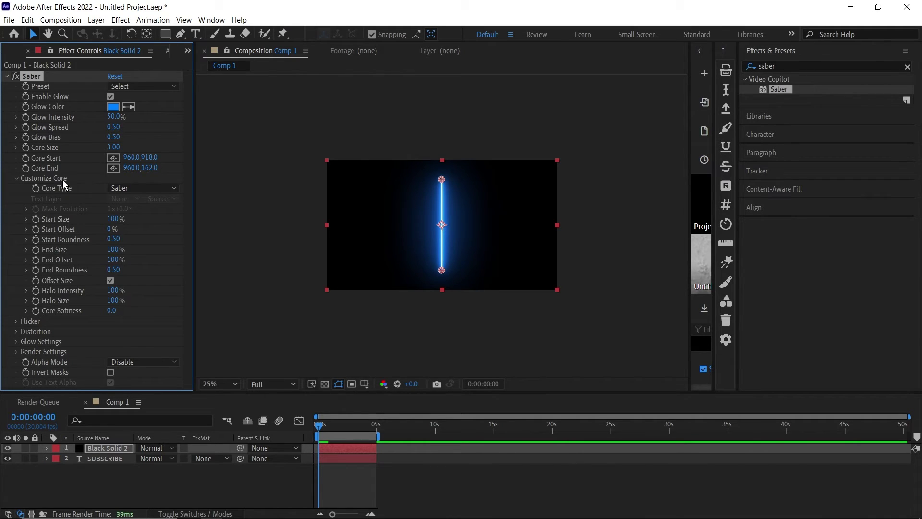
pyautogui.click(152, 186)
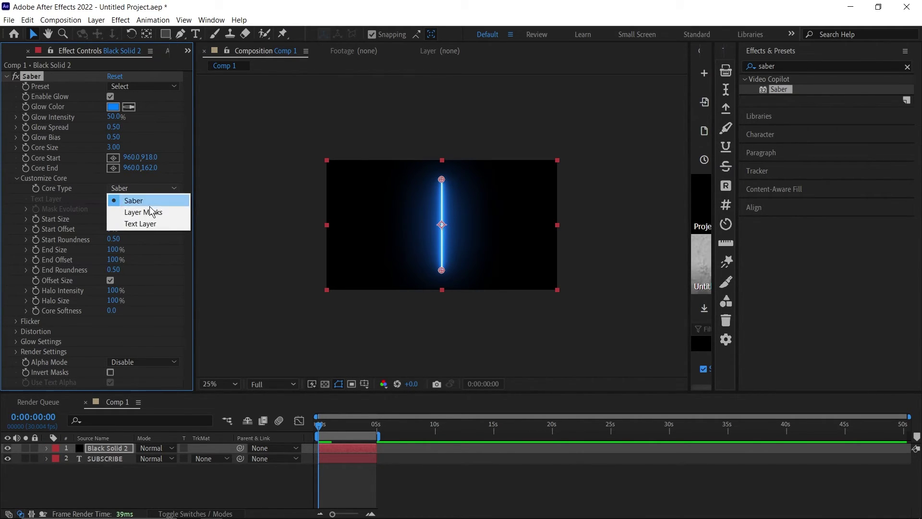
pyautogui.click(148, 220)
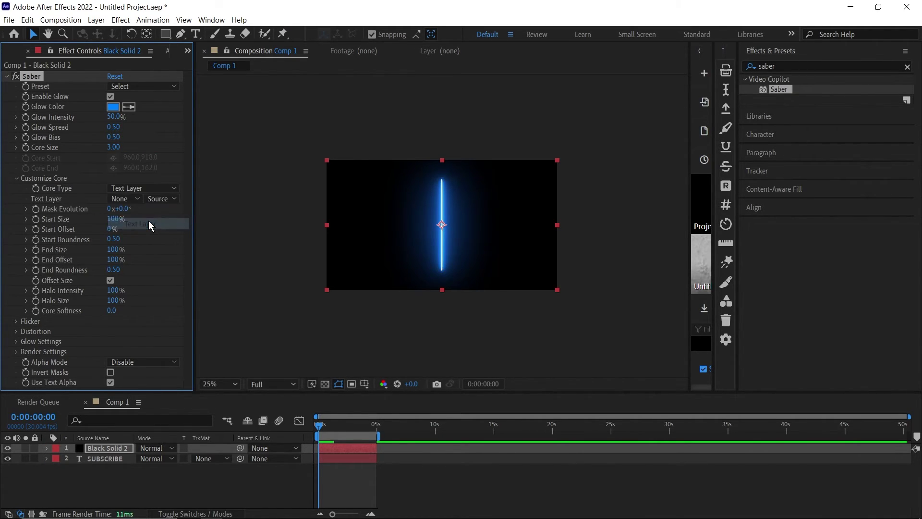
pyautogui.click(120, 200)
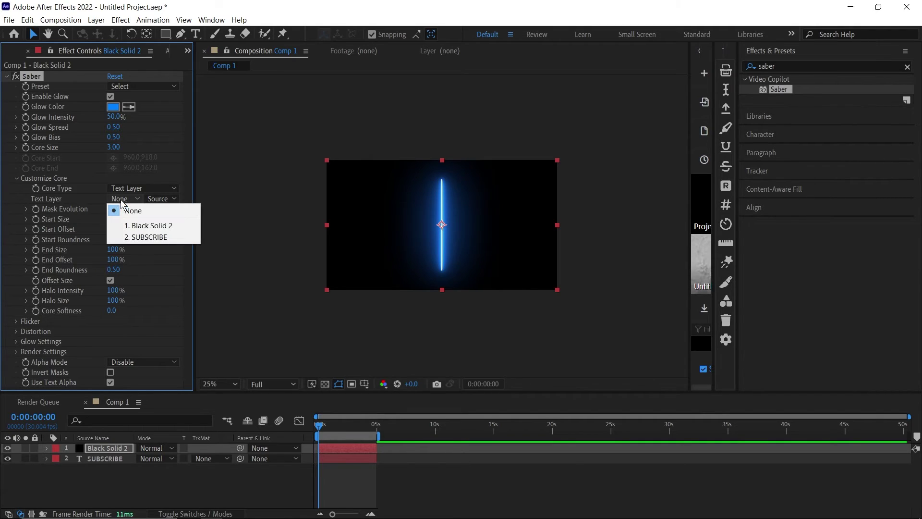
pyautogui.click(141, 238)
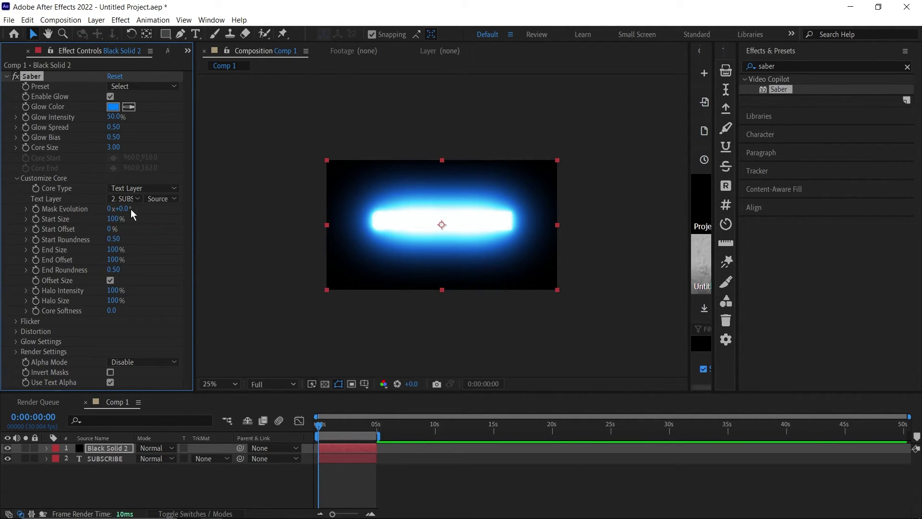
# Preview the Burning and Fire Saber presets, then switch back to Default's blue glow.
pyautogui.click(135, 85)
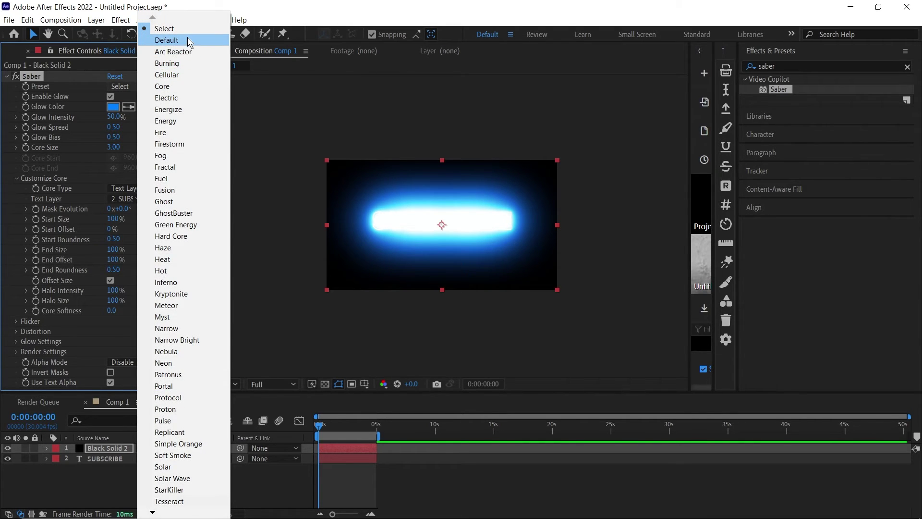
pyautogui.click(180, 63)
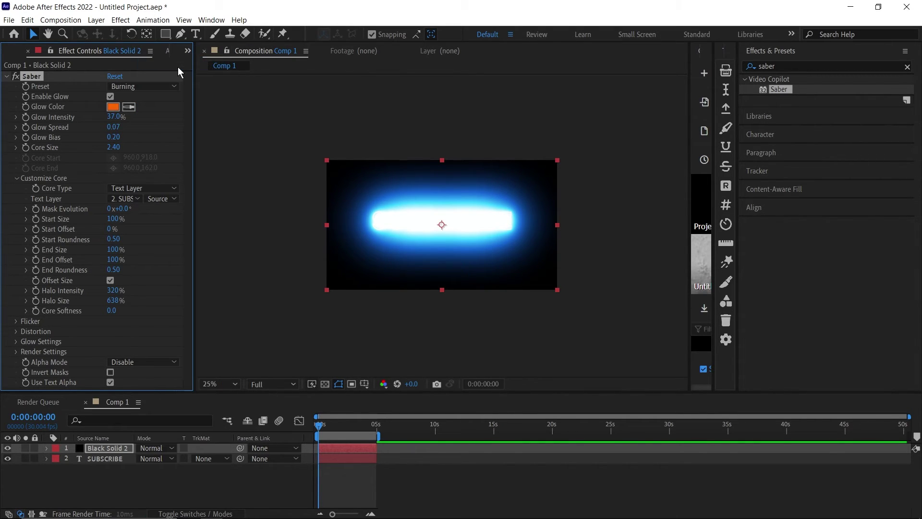
pyautogui.click(143, 85)
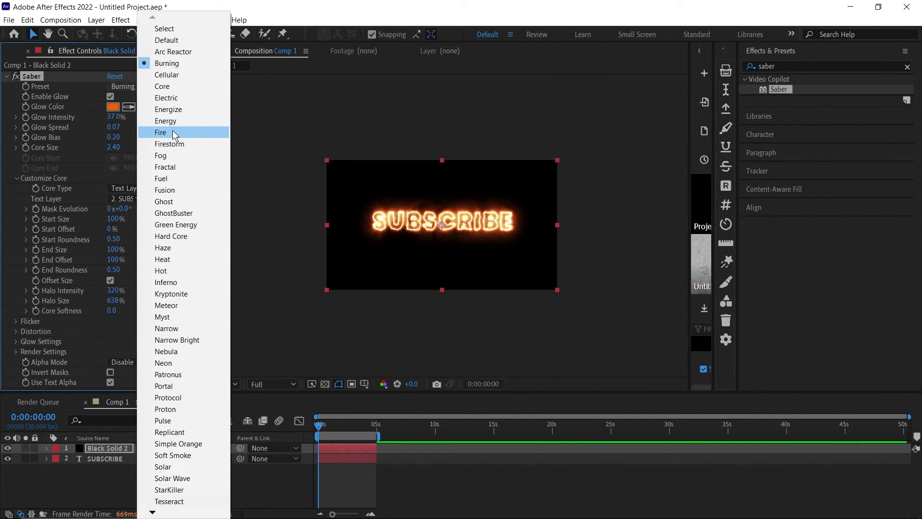
pyautogui.click(174, 133)
pyautogui.click(145, 86)
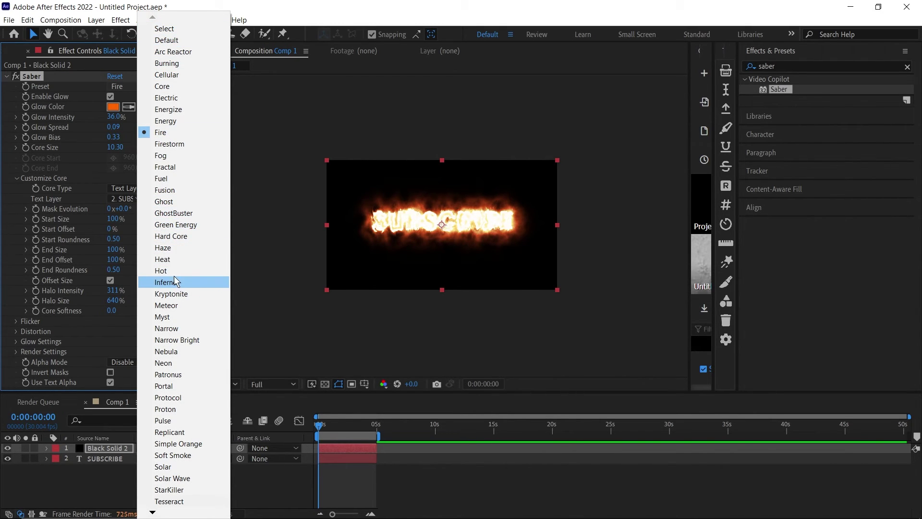
pyautogui.click(191, 40)
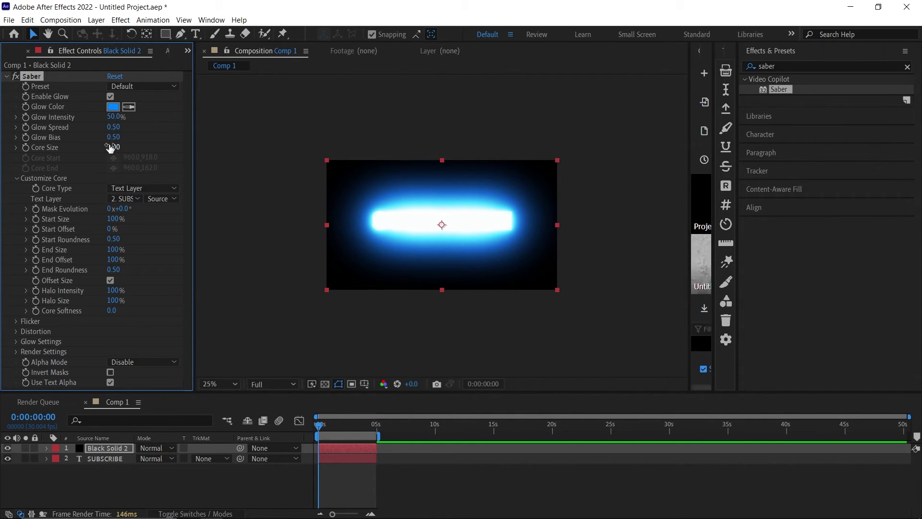
# Set Saber Glow Intensity to 27%, Glow Spread to 0.57 and Core Size to 1.90.
pyautogui.moveTo(114, 121); pyautogui.dragTo(105, 126)
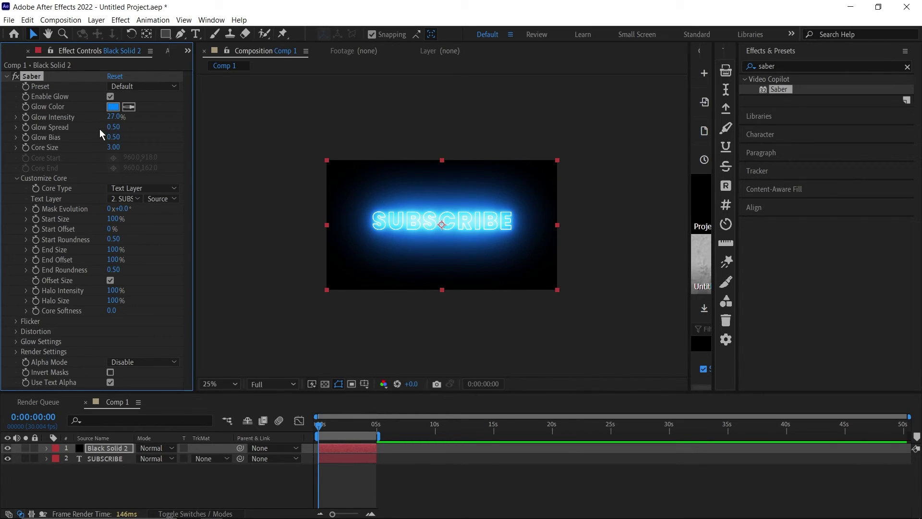
pyautogui.moveTo(118, 127)
pyautogui.mouseDown()
pyautogui.moveTo(110, 127)
pyautogui.moveTo(120, 125)
pyautogui.mouseUp()
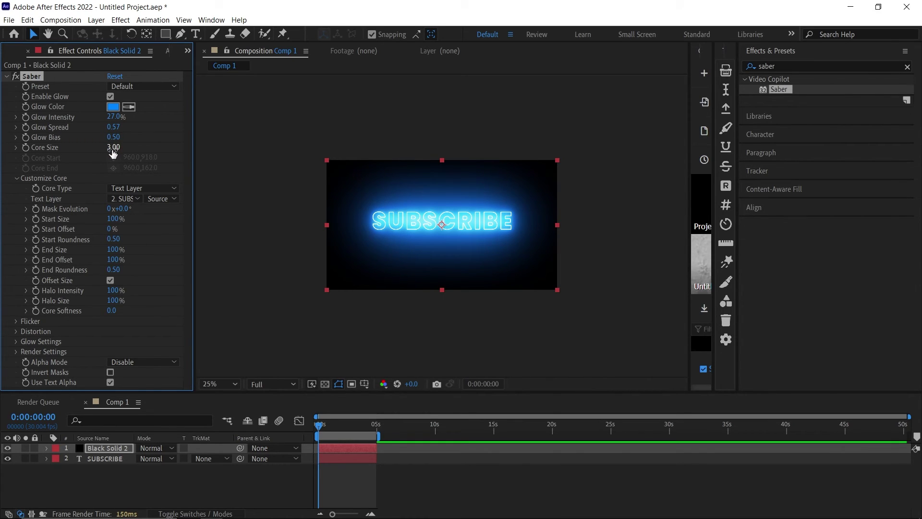
pyautogui.moveTo(110, 147); pyautogui.dragTo(113, 149)
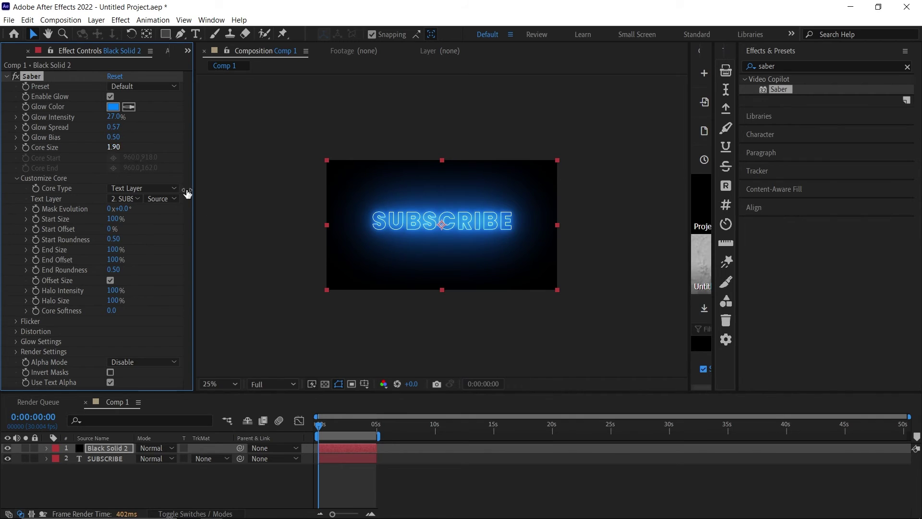
pyautogui.click(143, 482)
pyautogui.click(116, 463)
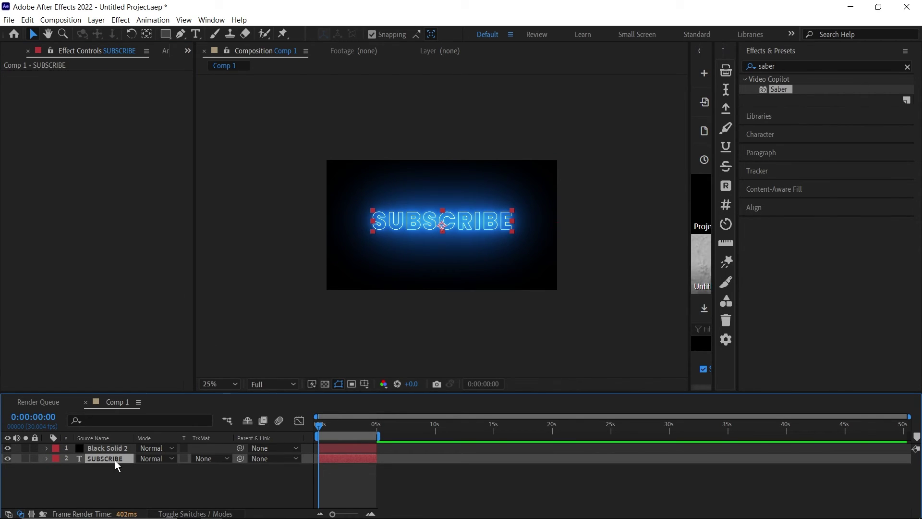
pyautogui.hotkey('ctrl', 'd')
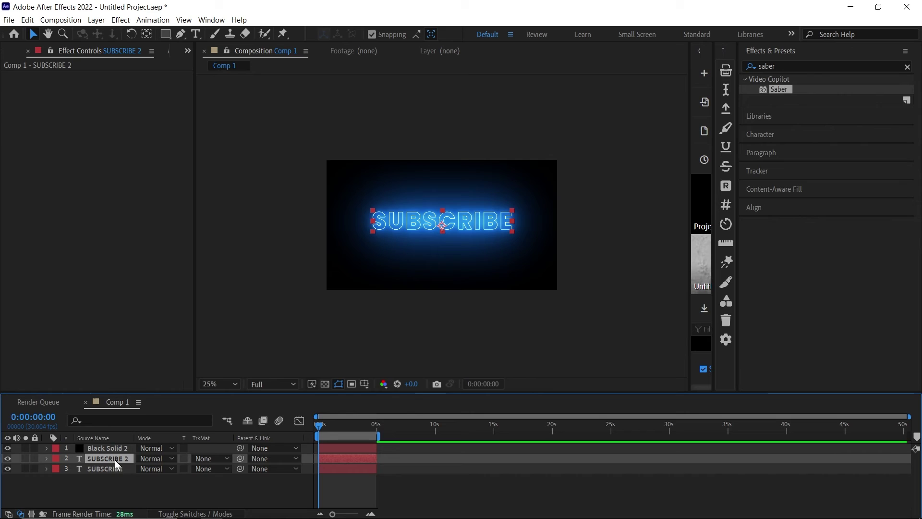
pyautogui.moveTo(116, 457); pyautogui.dragTo(117, 445)
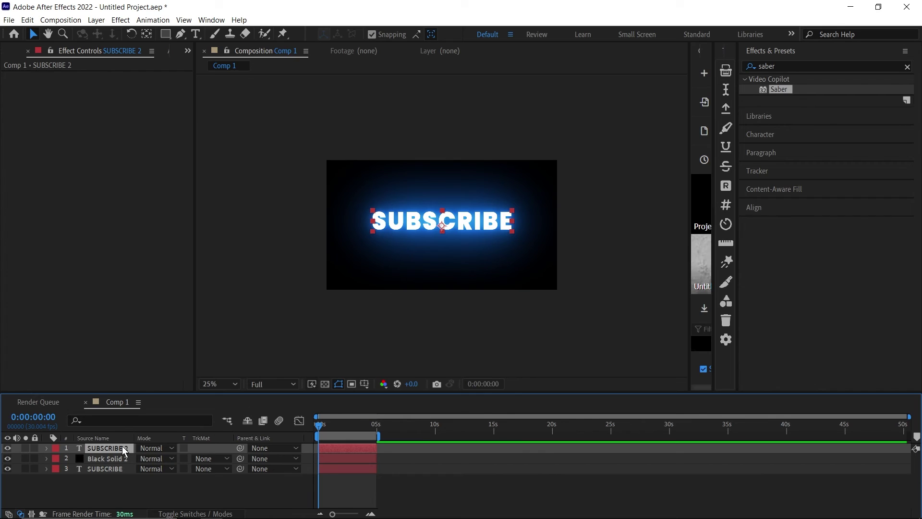
pyautogui.press('Delete')
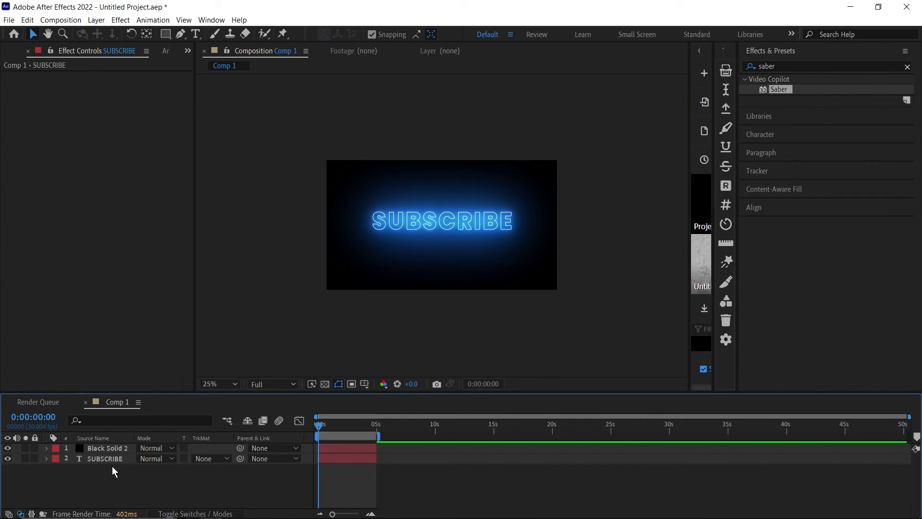
# Keyframe Black Solid 2's Start Offset from 100% at 0s to 0% at 0:00:02:01.
pyautogui.click(109, 449)
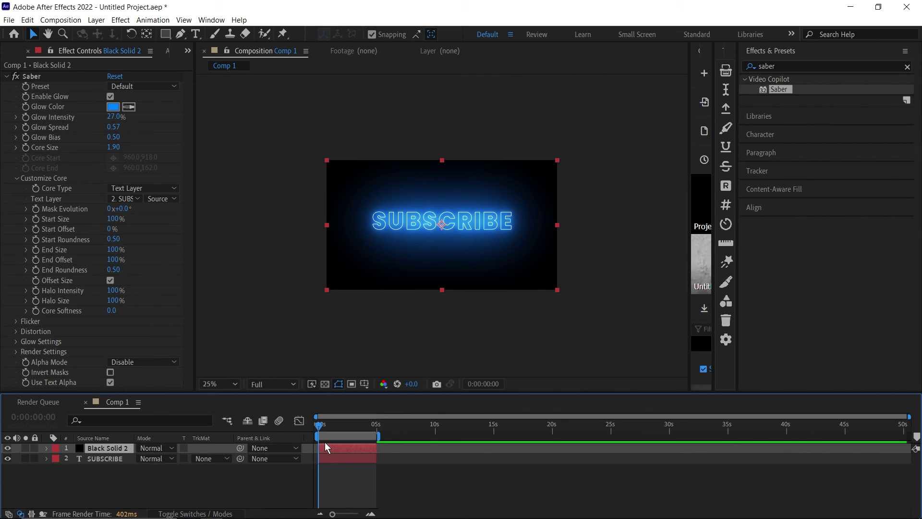
pyautogui.click(36, 229)
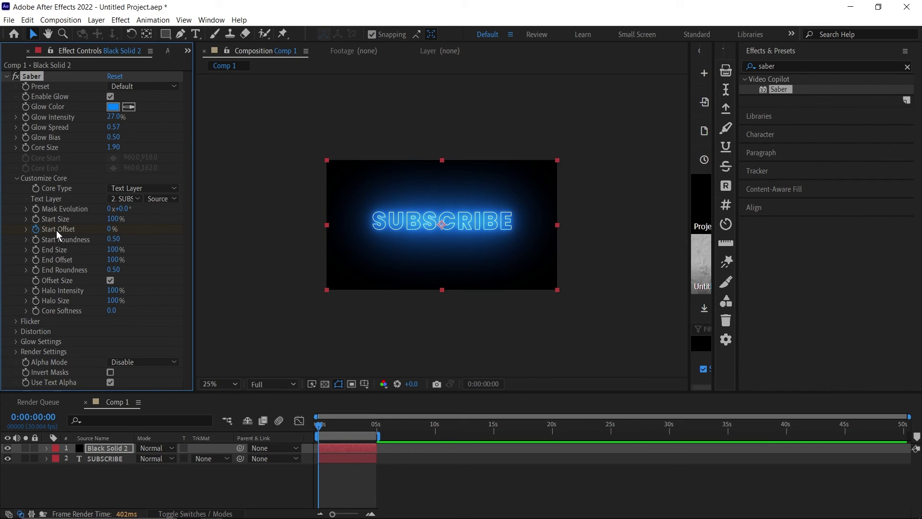
pyautogui.moveTo(113, 230); pyautogui.dragTo(202, 250)
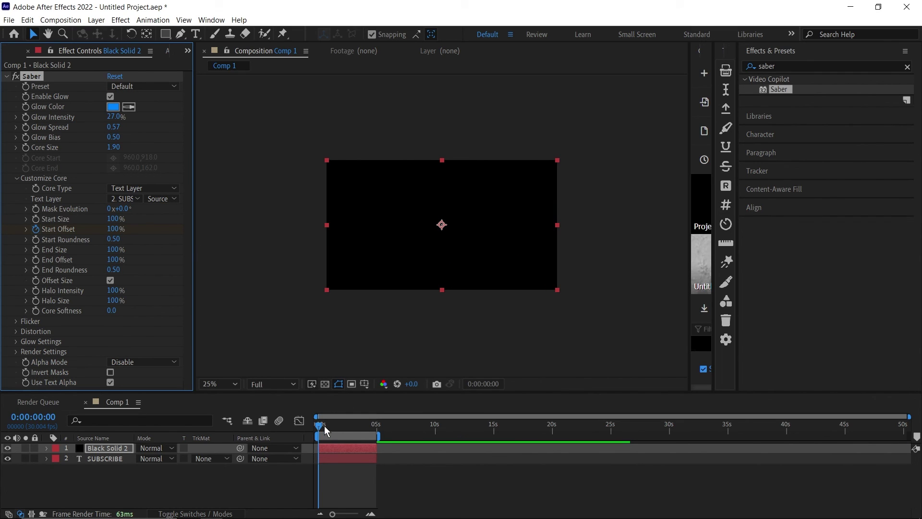
pyautogui.moveTo(325, 426); pyautogui.dragTo(340, 432)
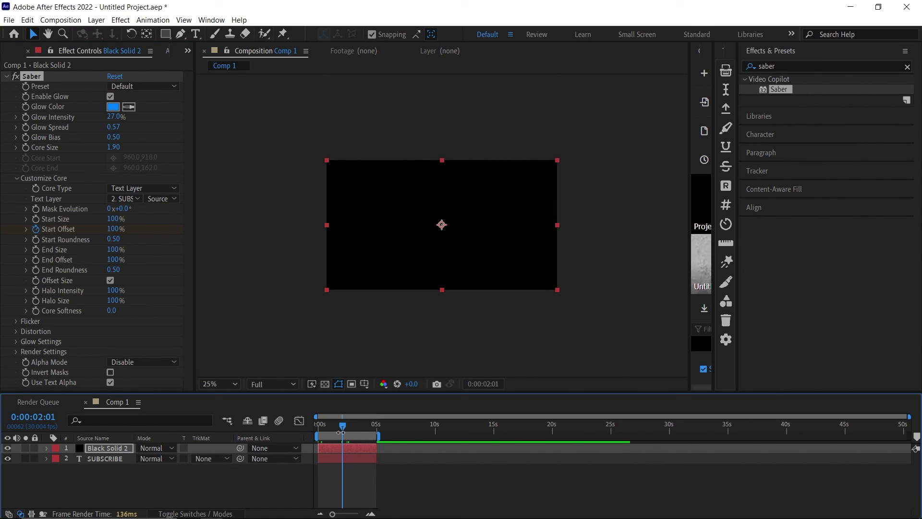
pyautogui.moveTo(114, 229); pyautogui.dragTo(3, 248)
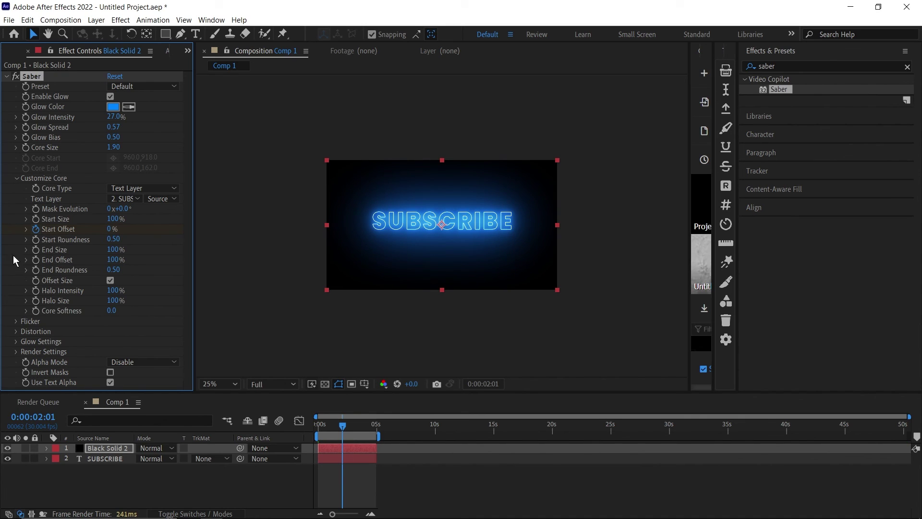